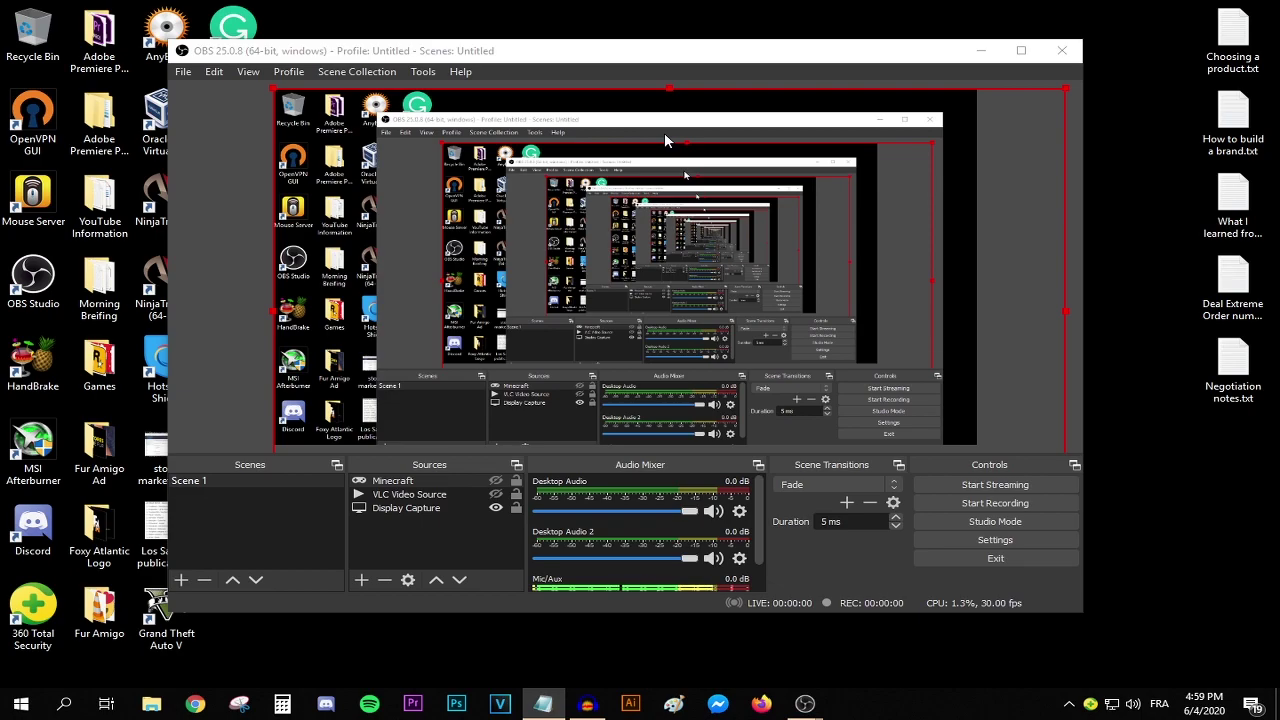
- Move the OBS Studio window slightly right and down on the desktop
mouse_move(597, 59)
left_mouse_down()
mouse_move(597, 29)
mouse_move(615, 68)
left_mouse_up()
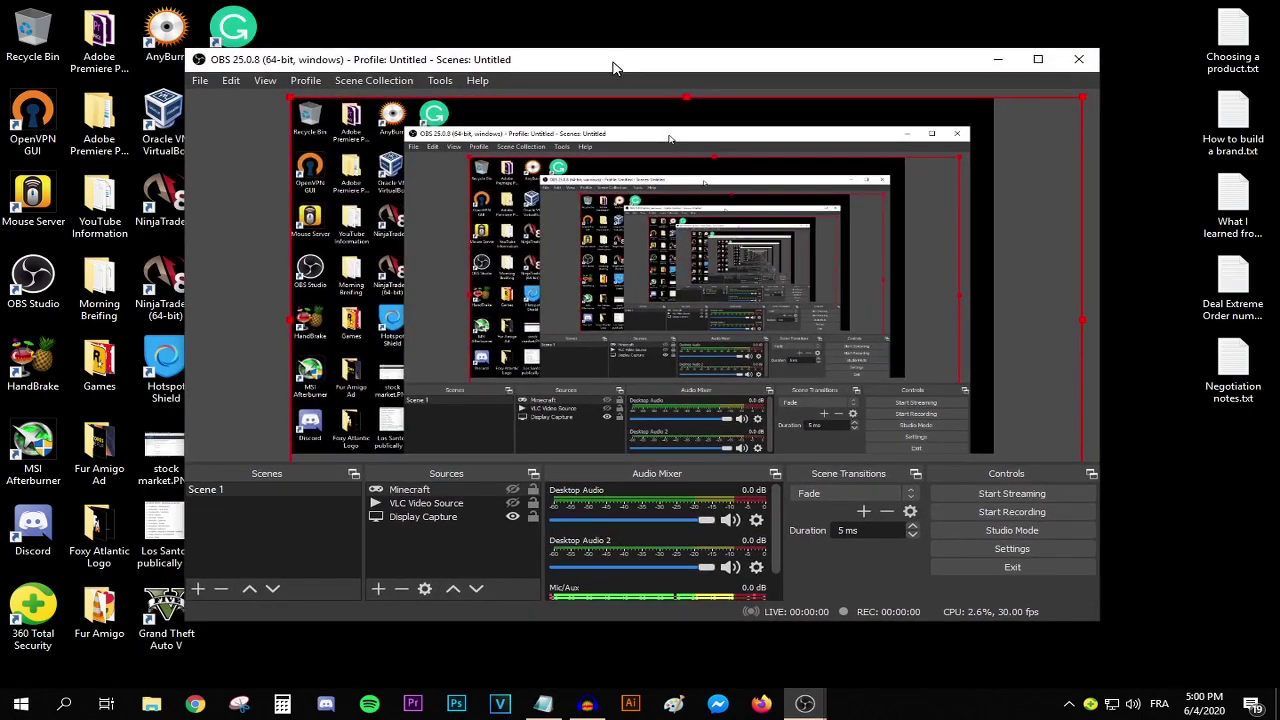
- In Video settings, set the base canvas and scaled output resolutions to 1280x720
left_click(1011, 549)
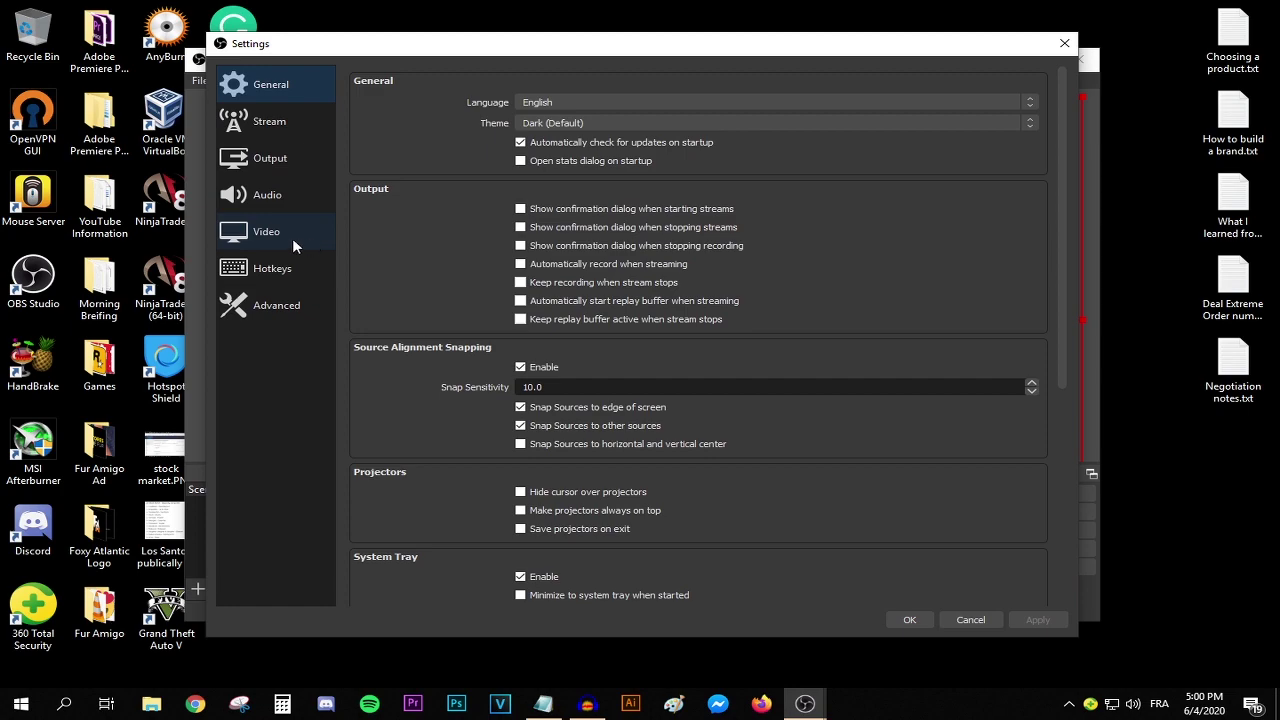
left_click(265, 238)
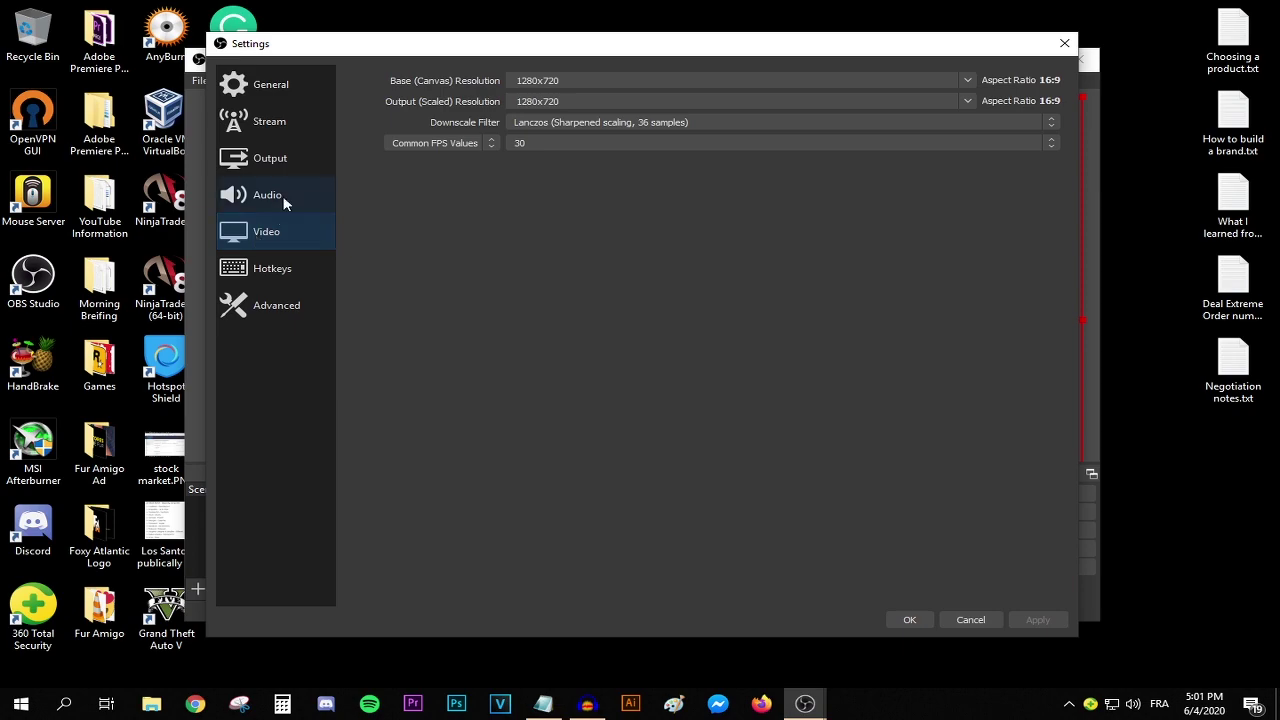
double_click(537, 80)
type("1280x720")
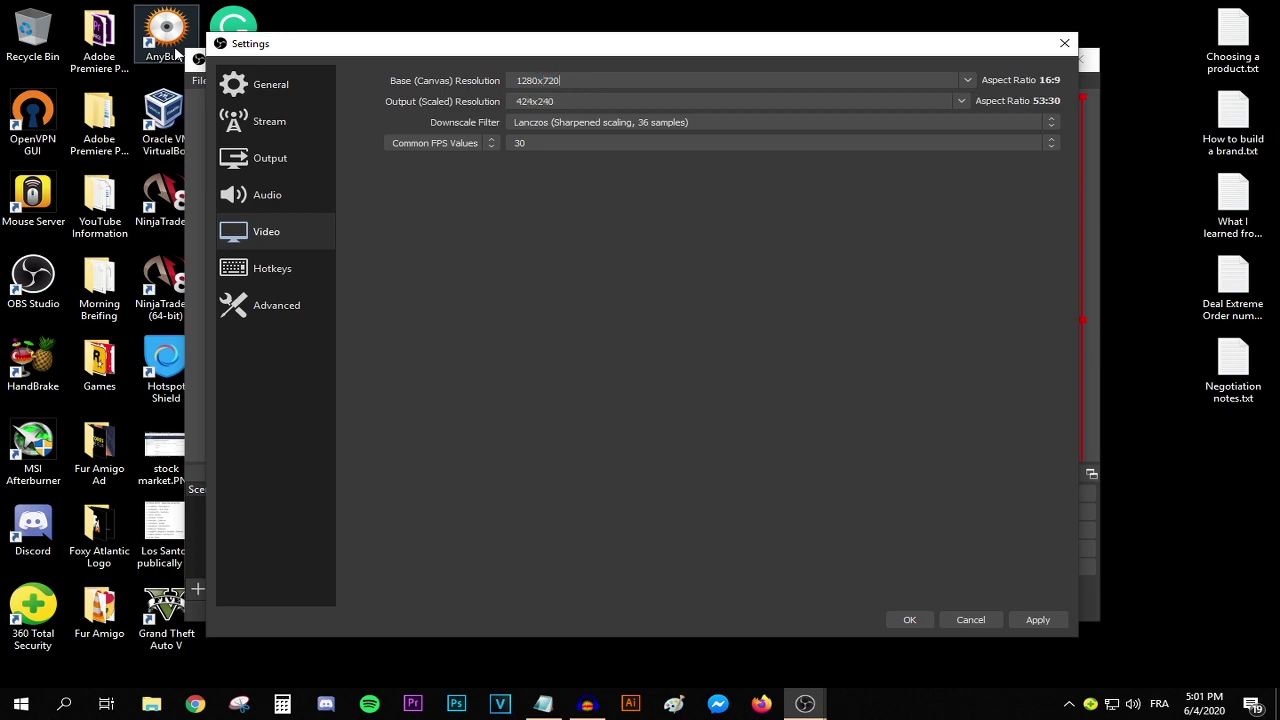
double_click(555, 101)
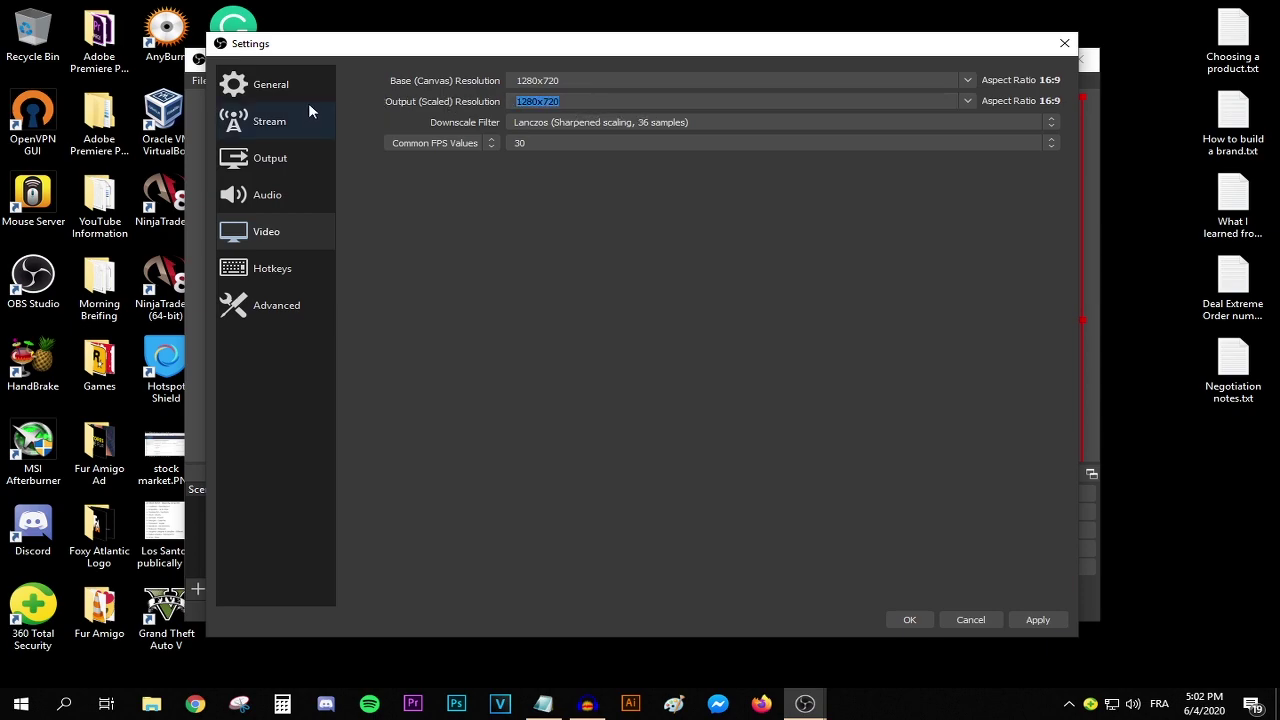
- Keep the Lanczos downscale filter and common FPS of 30, and apply the video settings
left_click(568, 122)
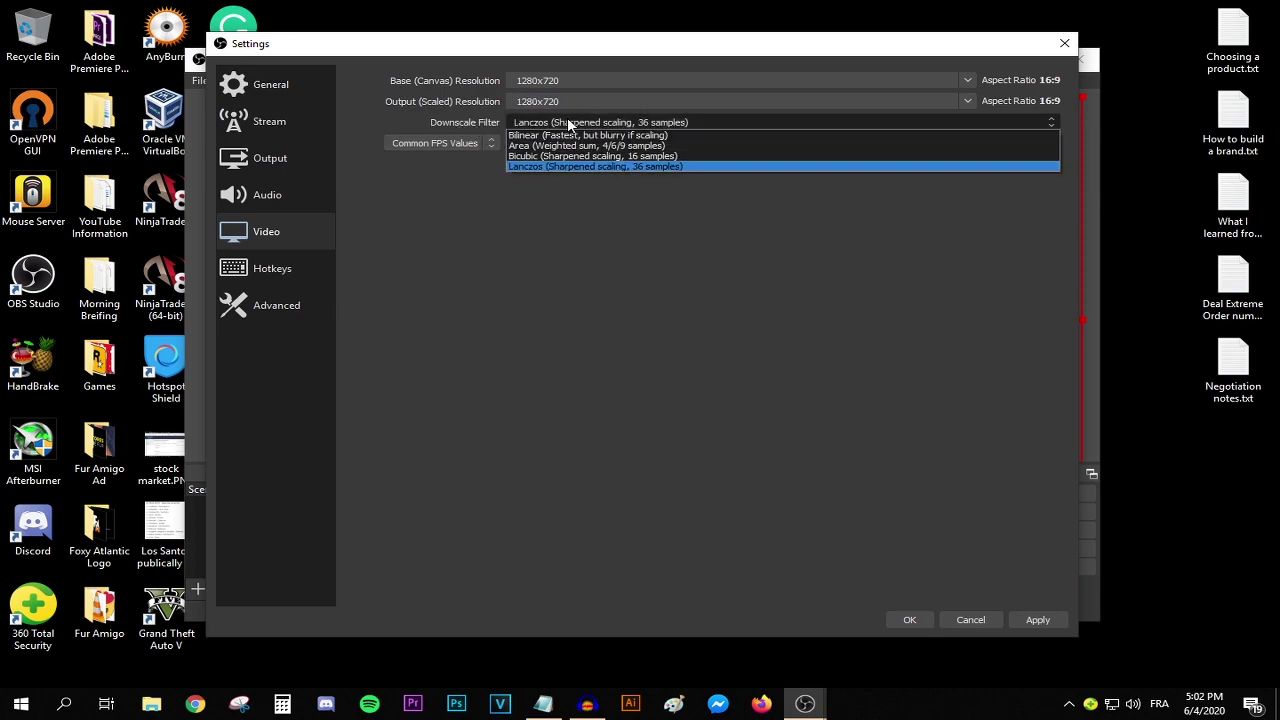
left_click(557, 168)
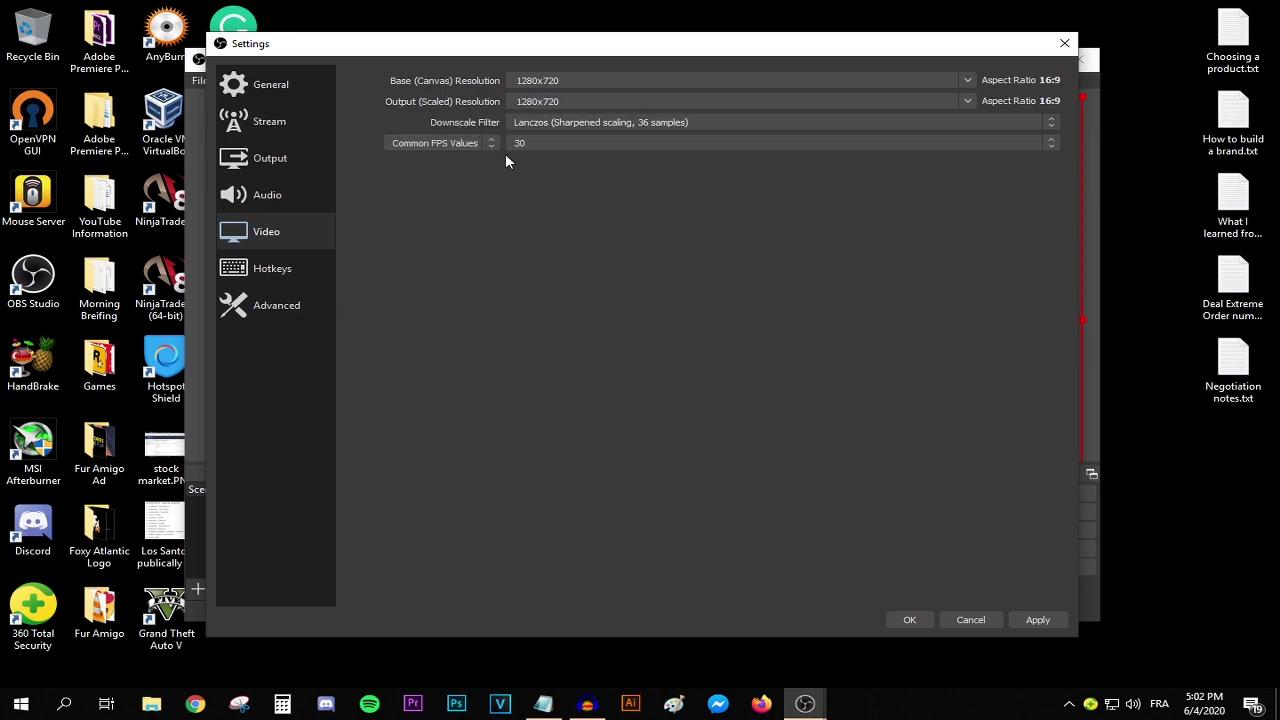
left_click(445, 143)
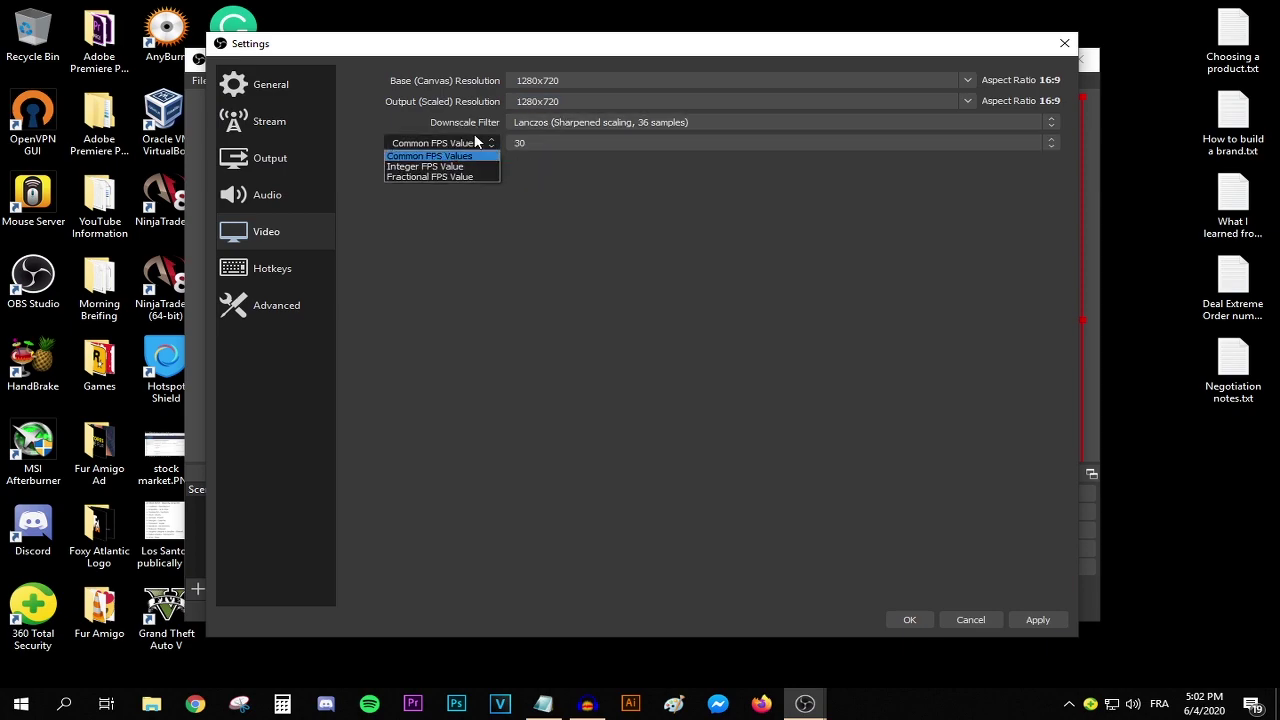
left_click(424, 157)
left_click(588, 145)
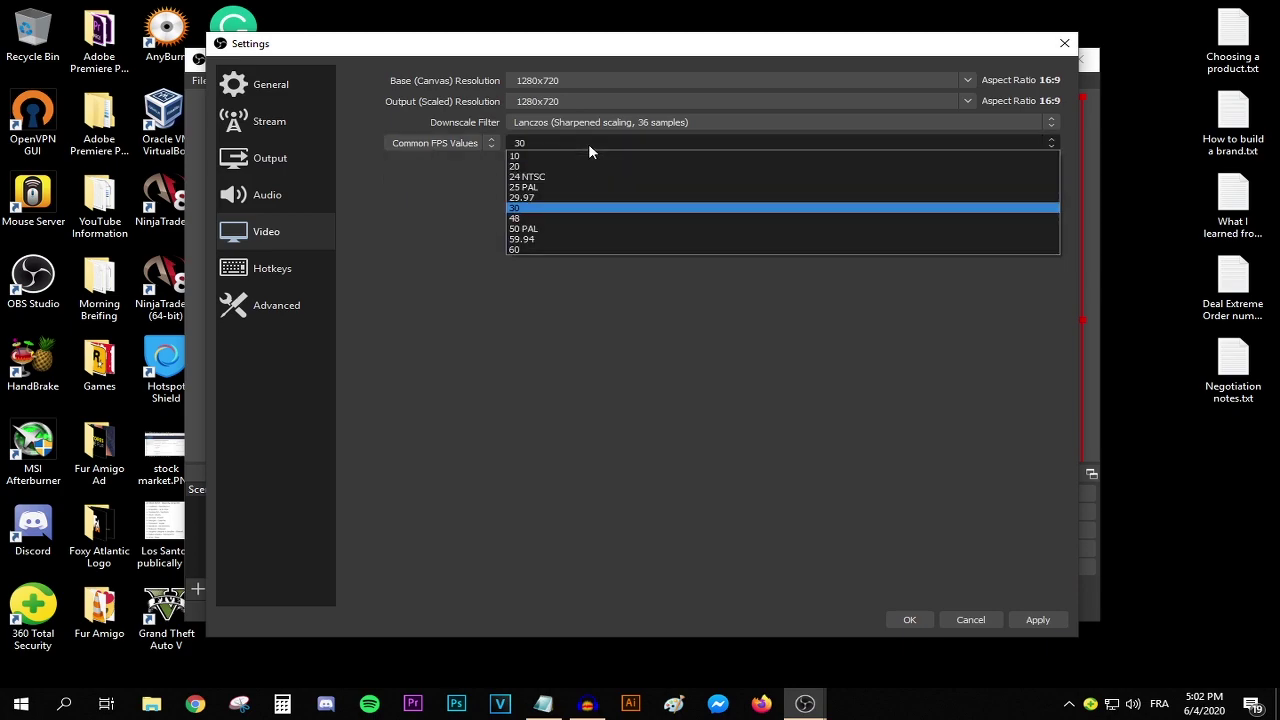
left_click(550, 207)
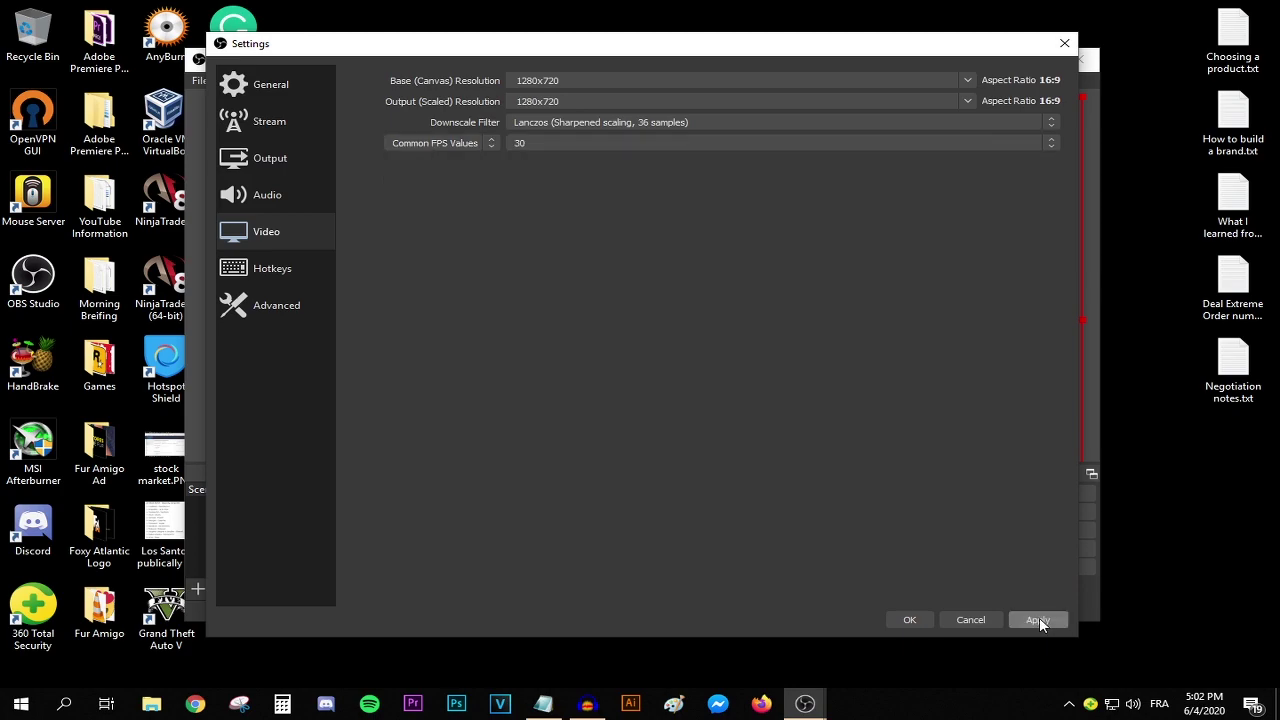
left_click(1038, 619)
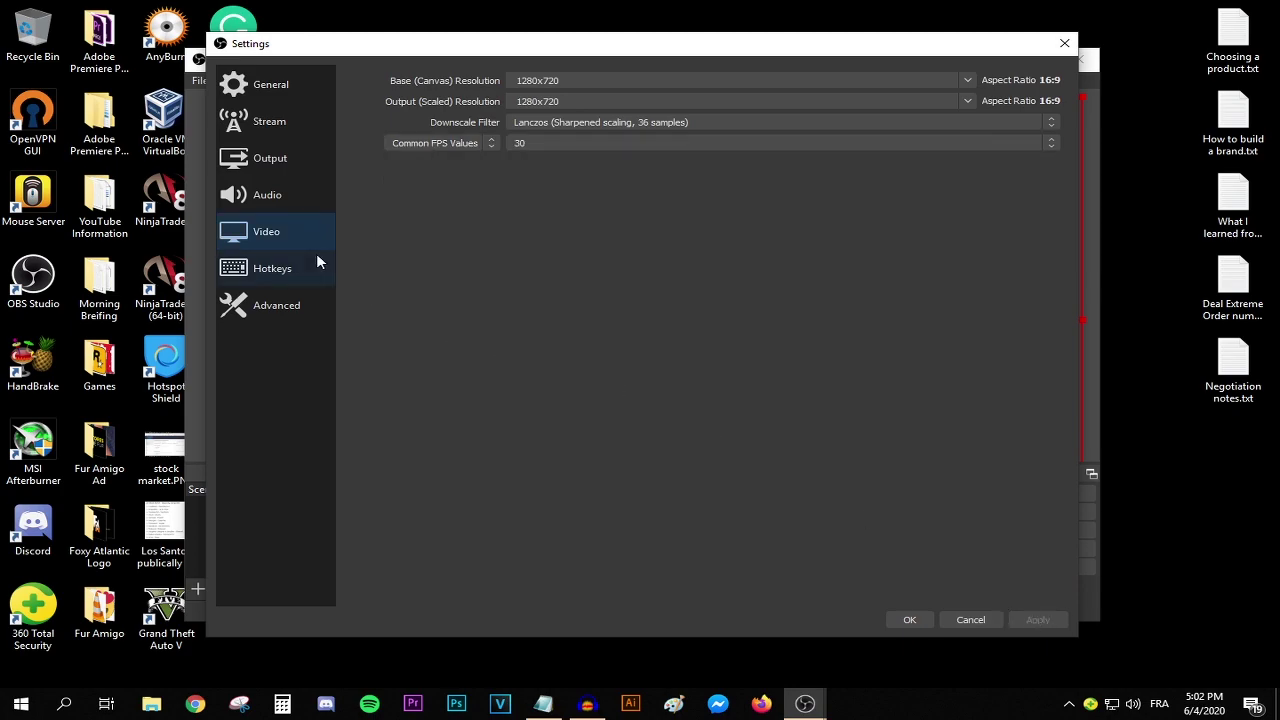
- On the Output page, keep the Advanced output mode and show the Recording tab
left_click(259, 162)
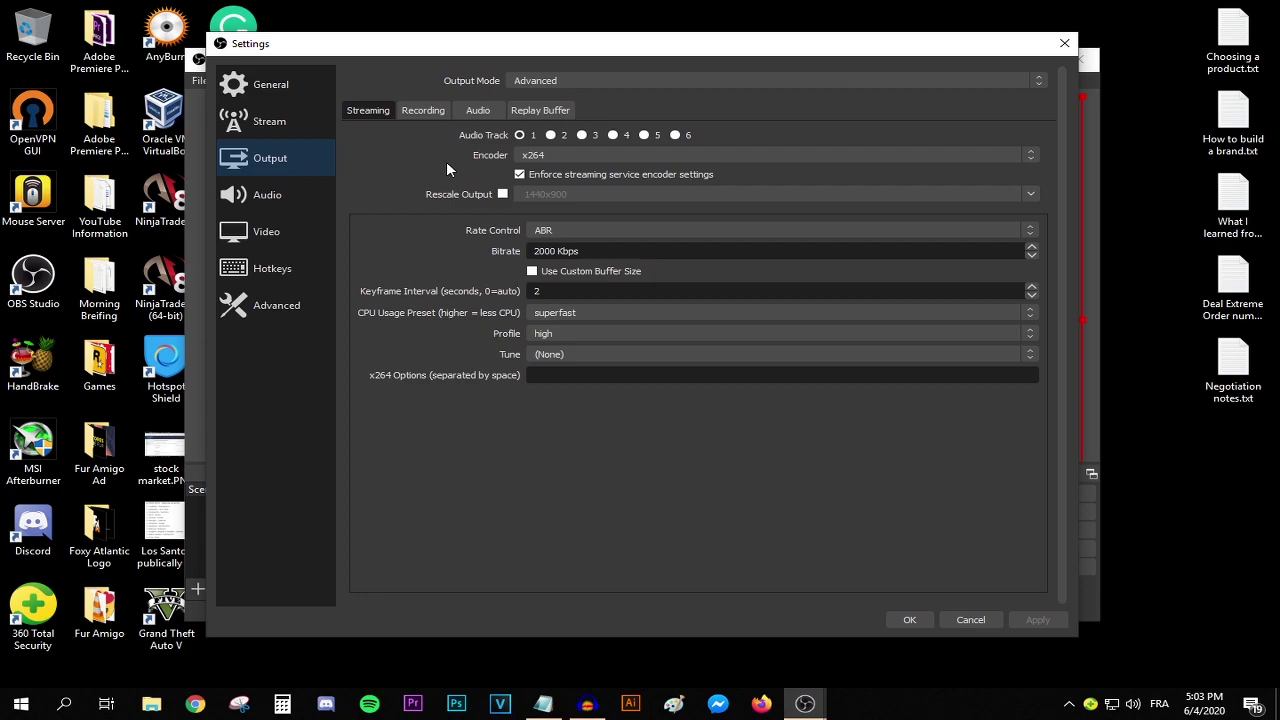
left_click(549, 80)
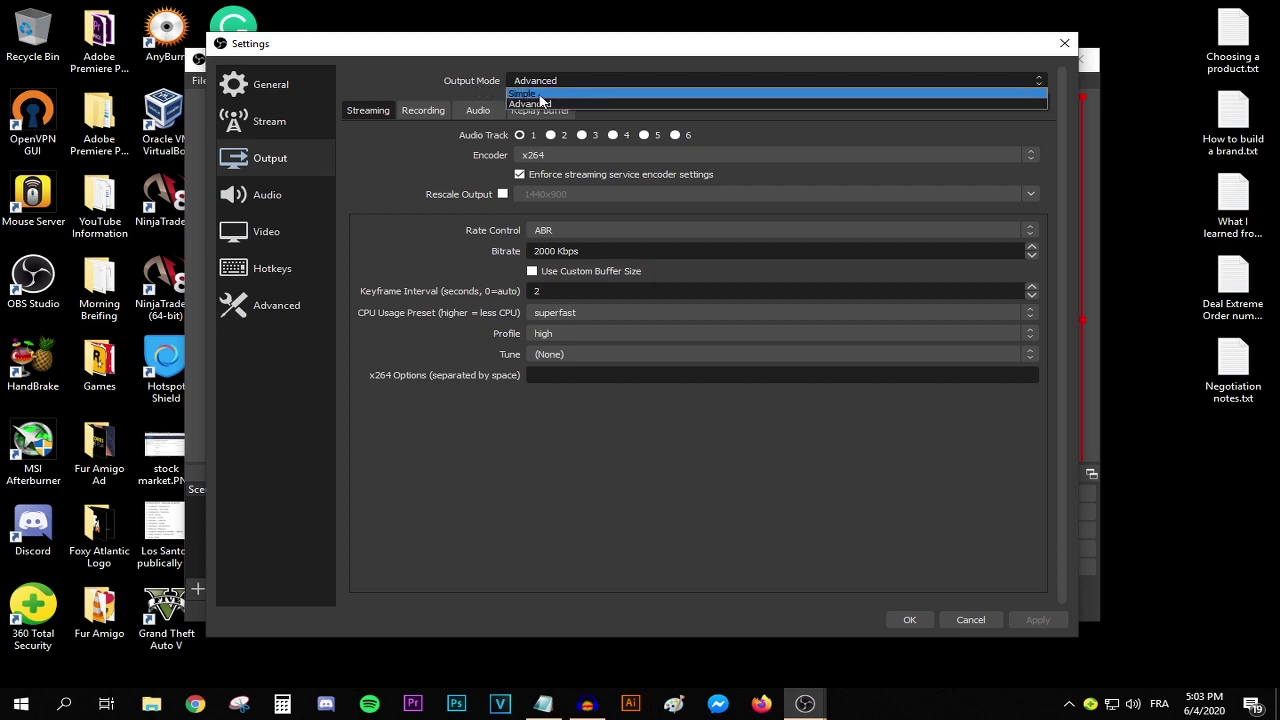
left_click(538, 104)
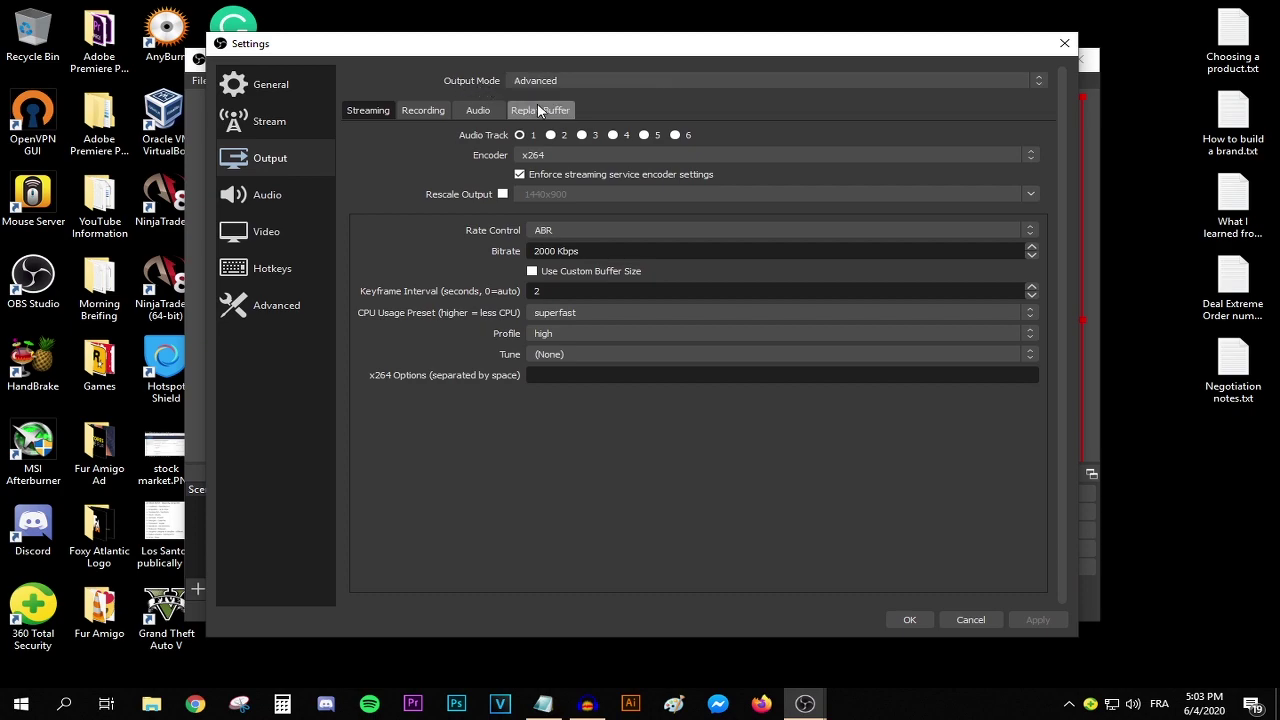
left_click(424, 111)
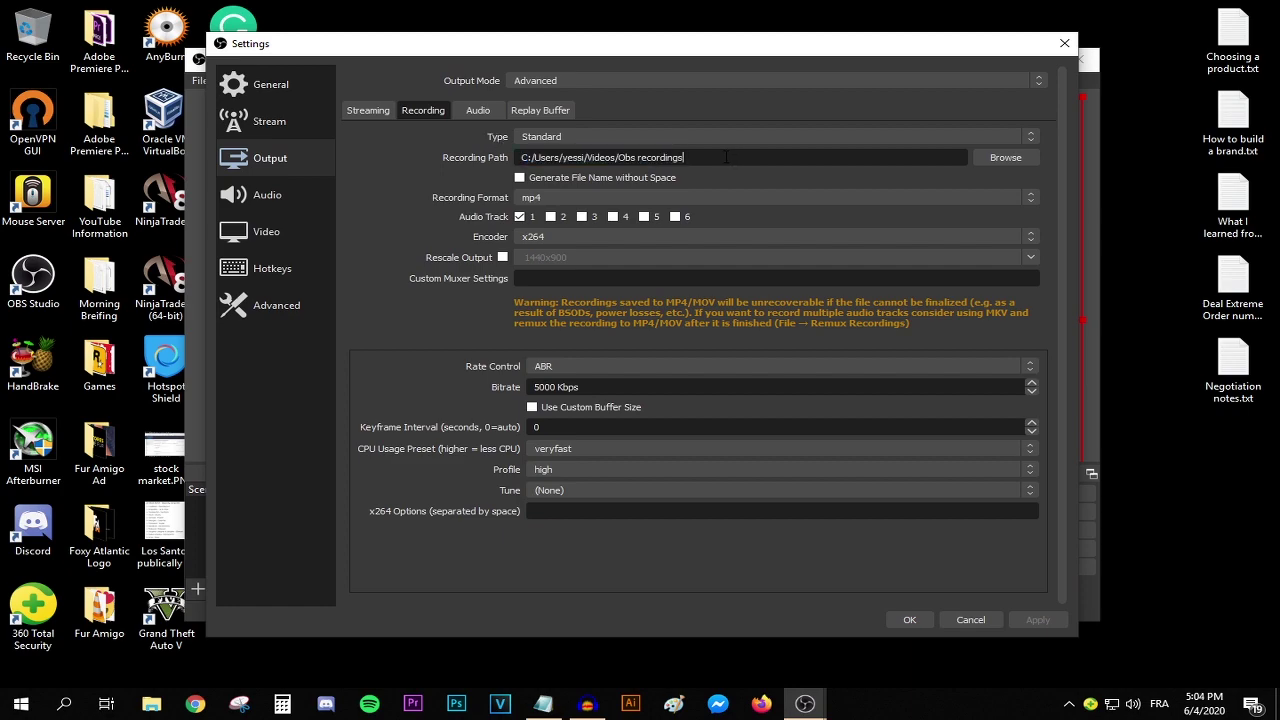
- Confirm mp4 as the recording format and x264 as the recording encoder
left_click(549, 197)
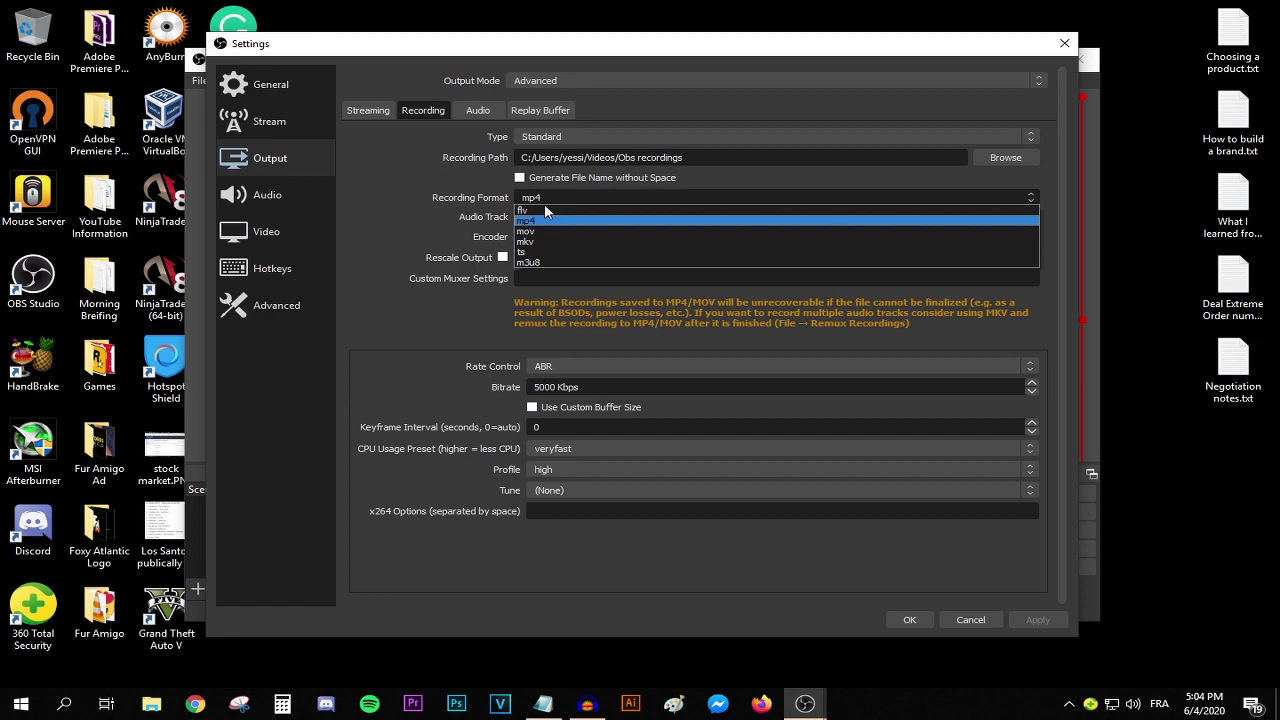
left_click(538, 219)
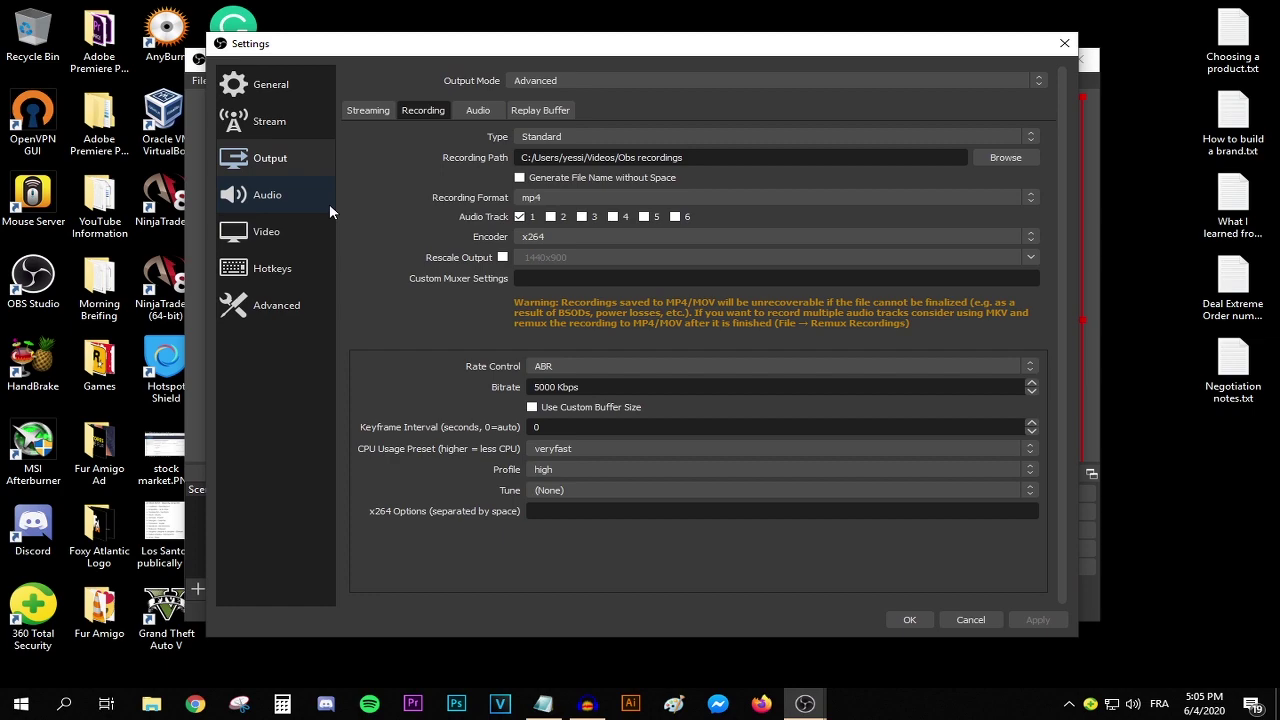
left_click(556, 237)
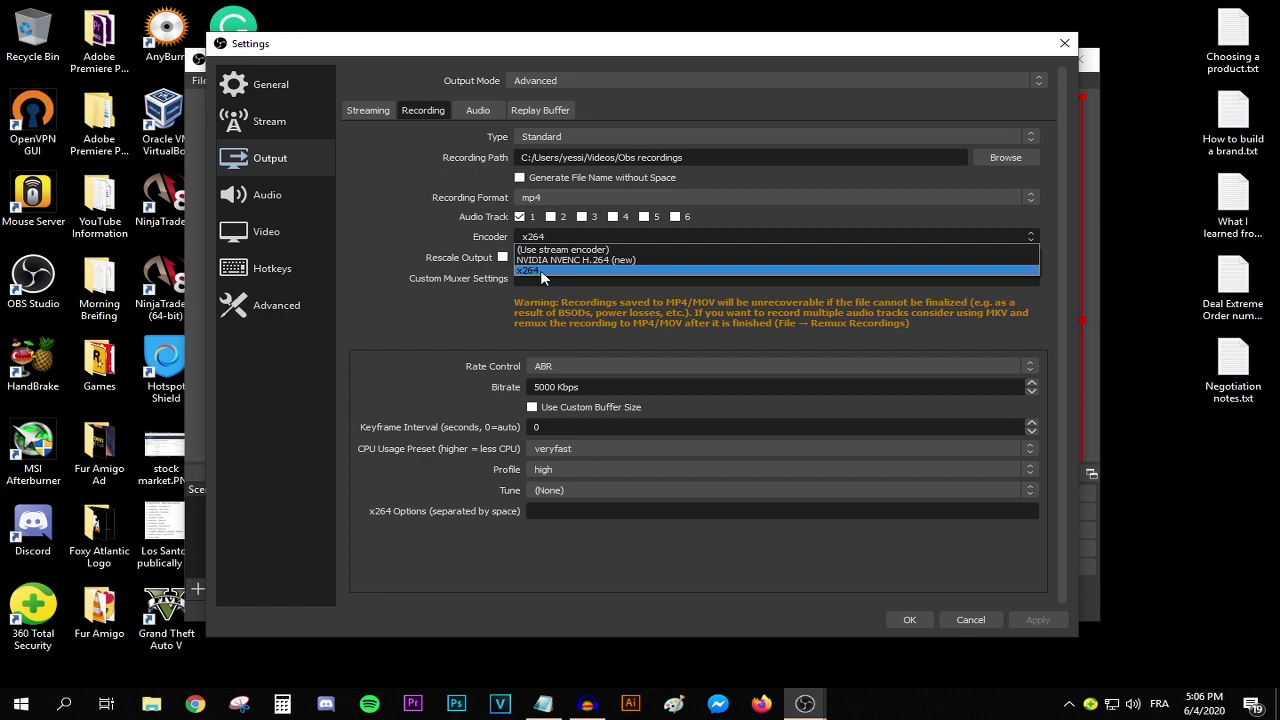
left_click(540, 270)
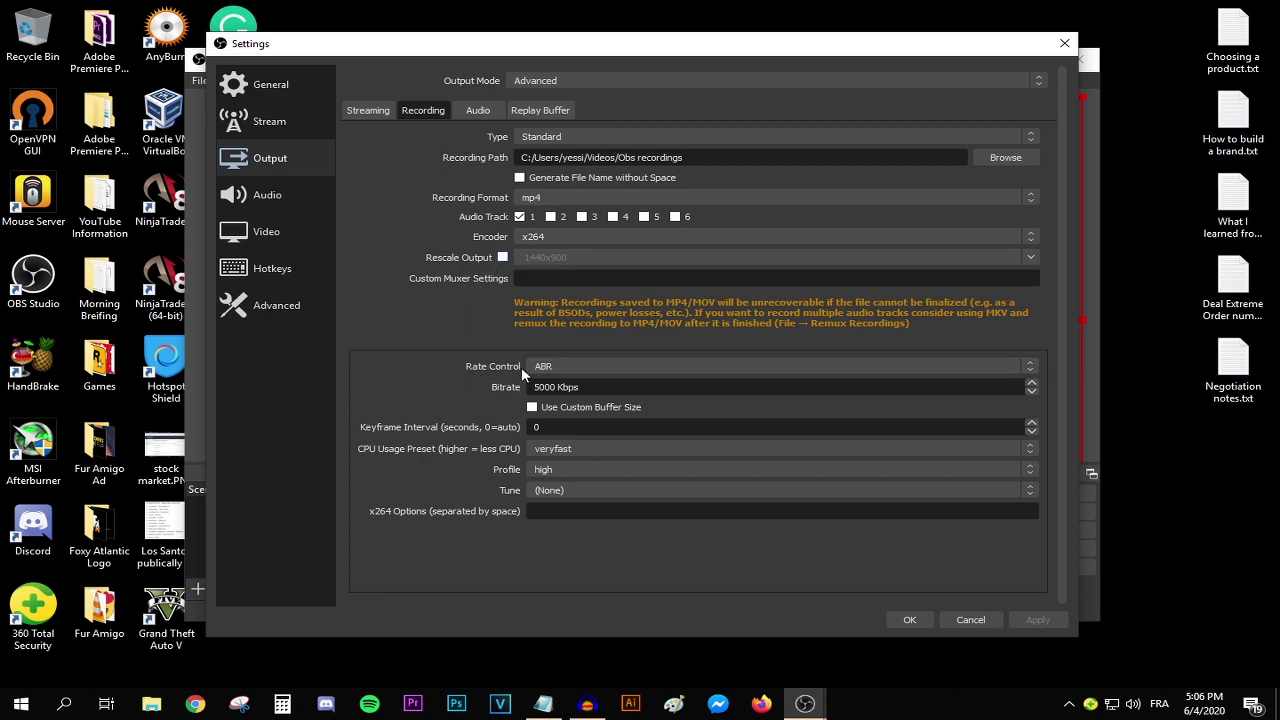
- Keep ABR rate control at 5000 Kbps and set the keyframe interval to 2
left_click(589, 366)
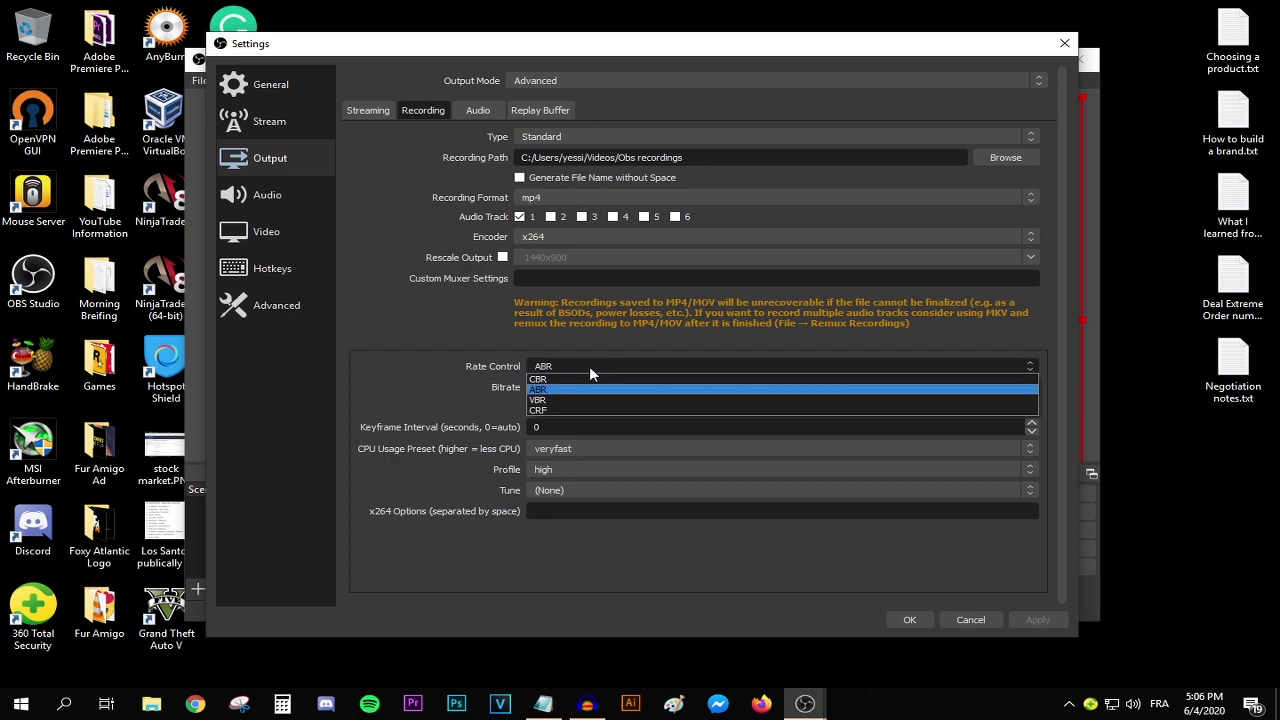
left_click(538, 389)
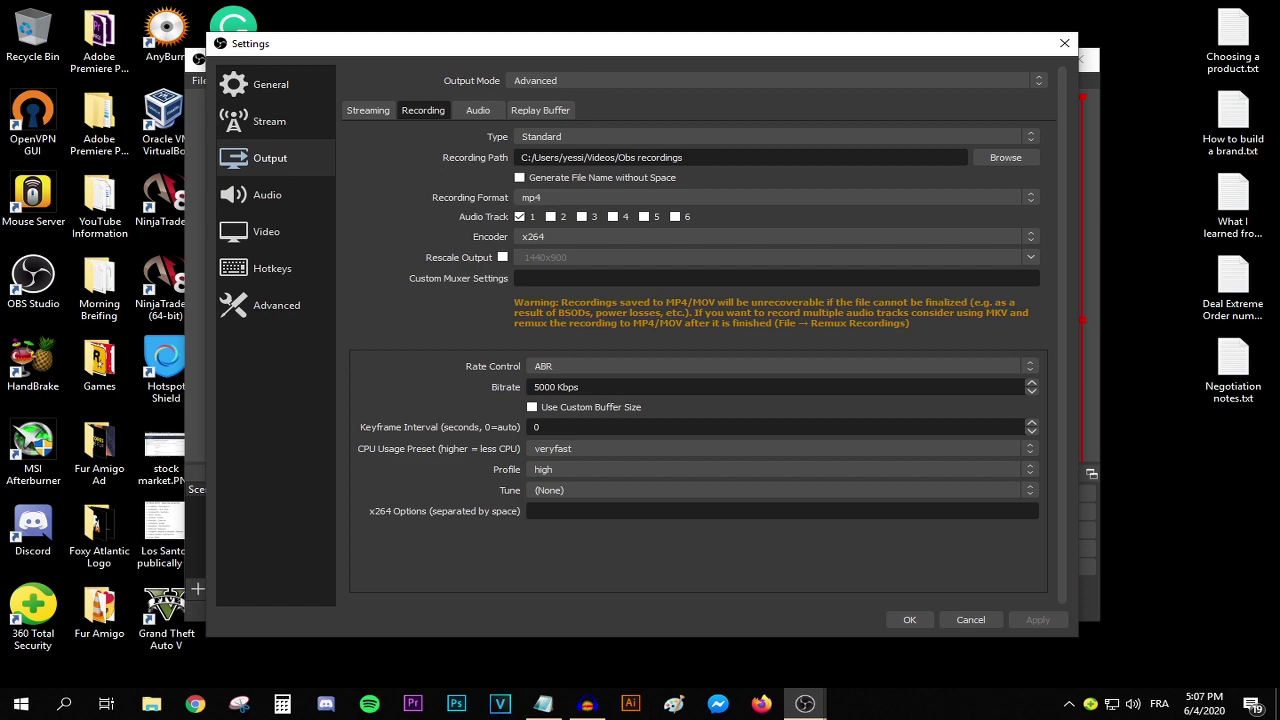
left_click_drag(582, 387, 336, 379)
key("Tab")
key("Tab")
type("2")
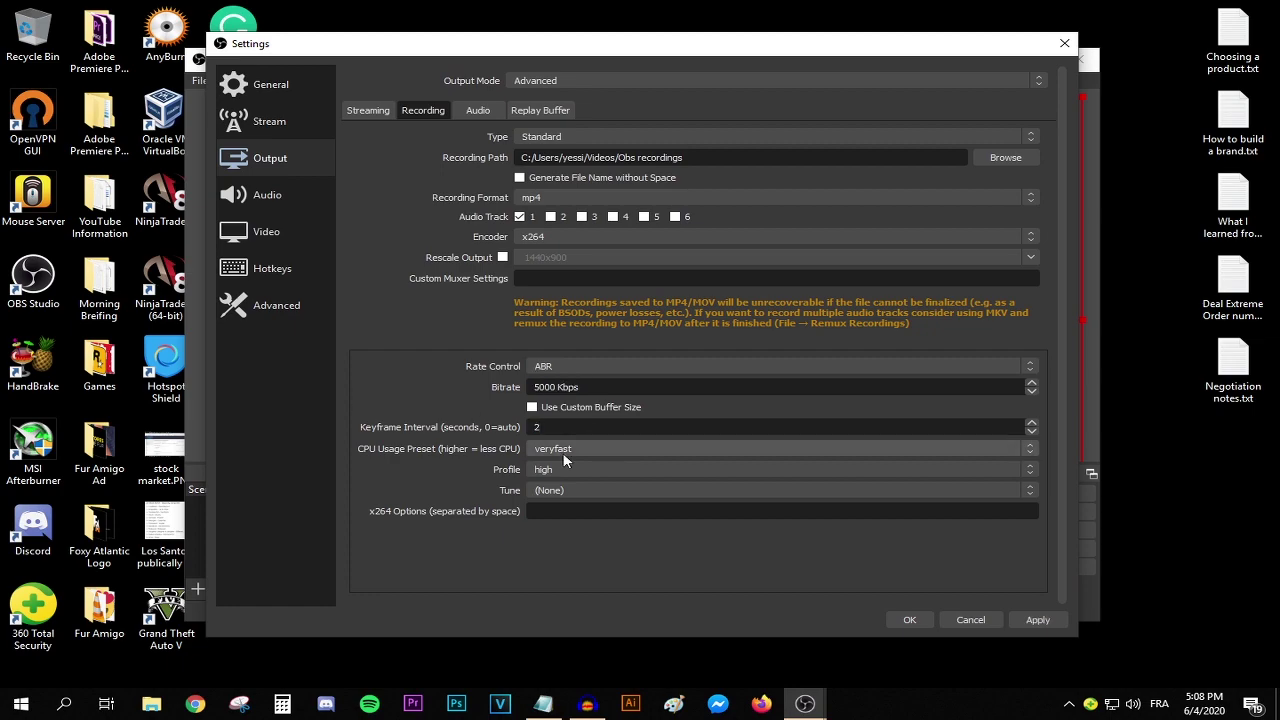
- Keep the veryfast preset, high profile and no tune, then apply and close Settings
left_click(565, 452)
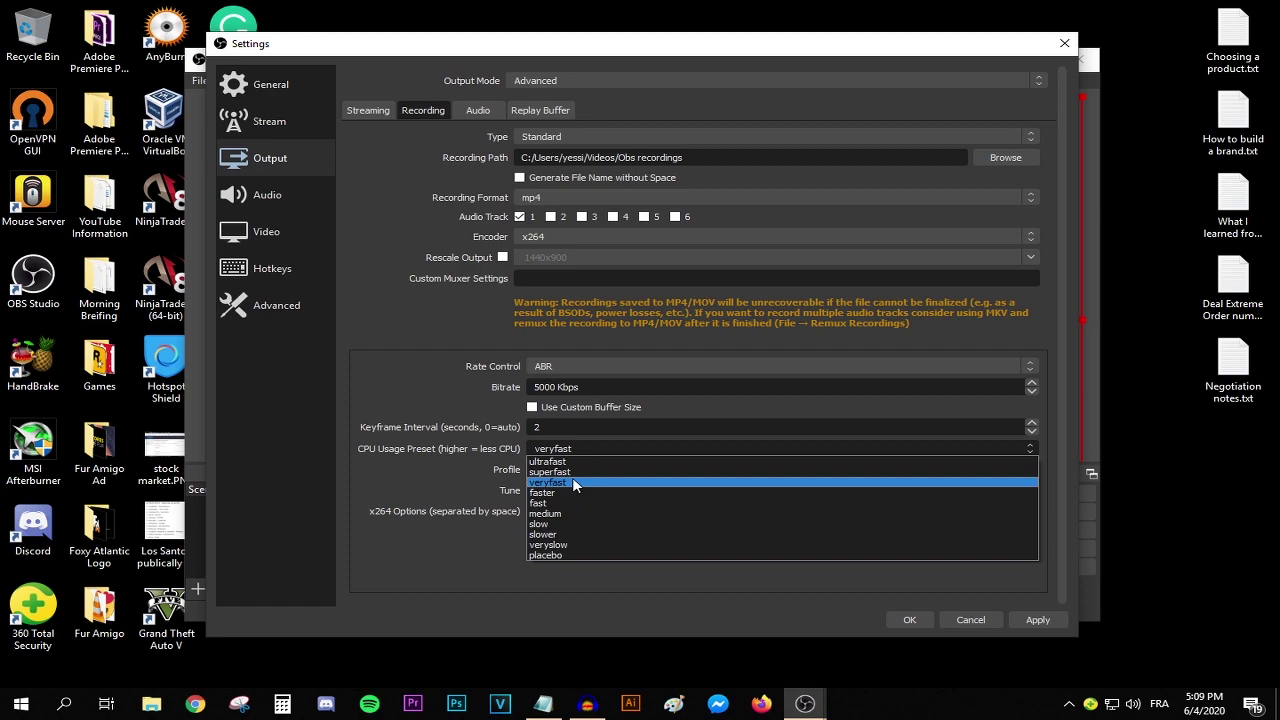
left_click(573, 482)
left_click(572, 470)
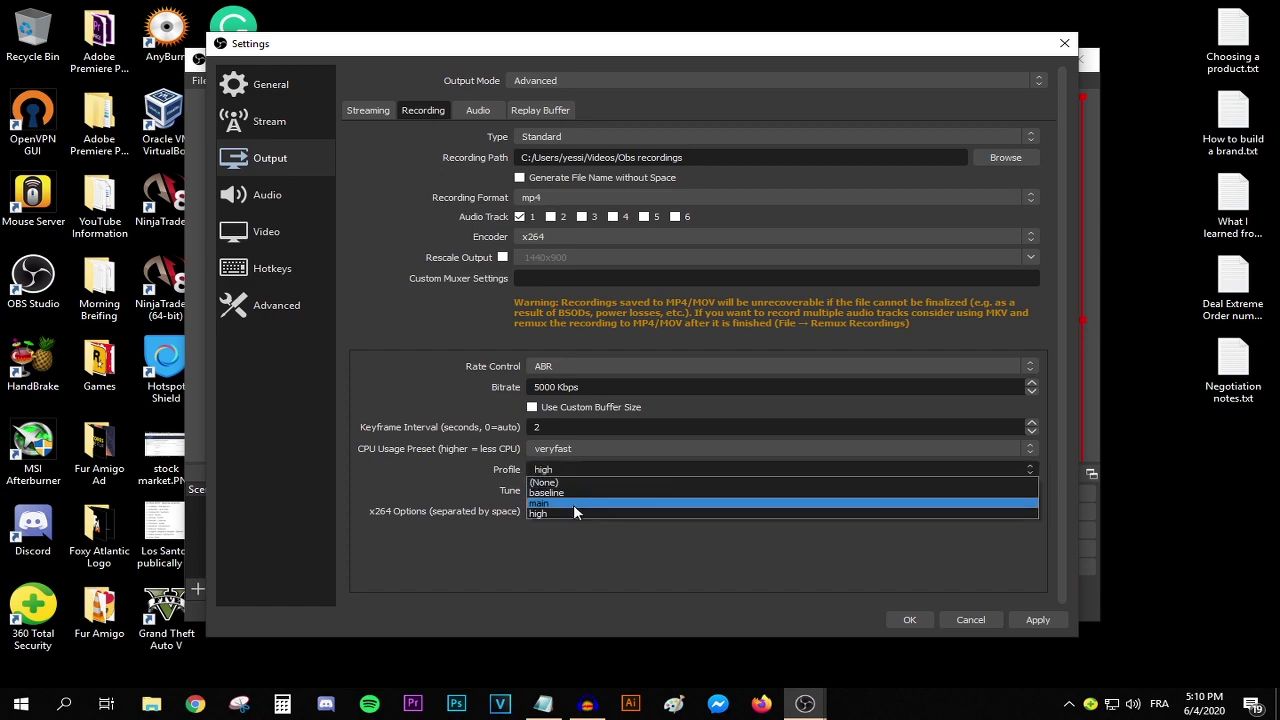
left_click(569, 513)
left_click(559, 491)
left_click(562, 505)
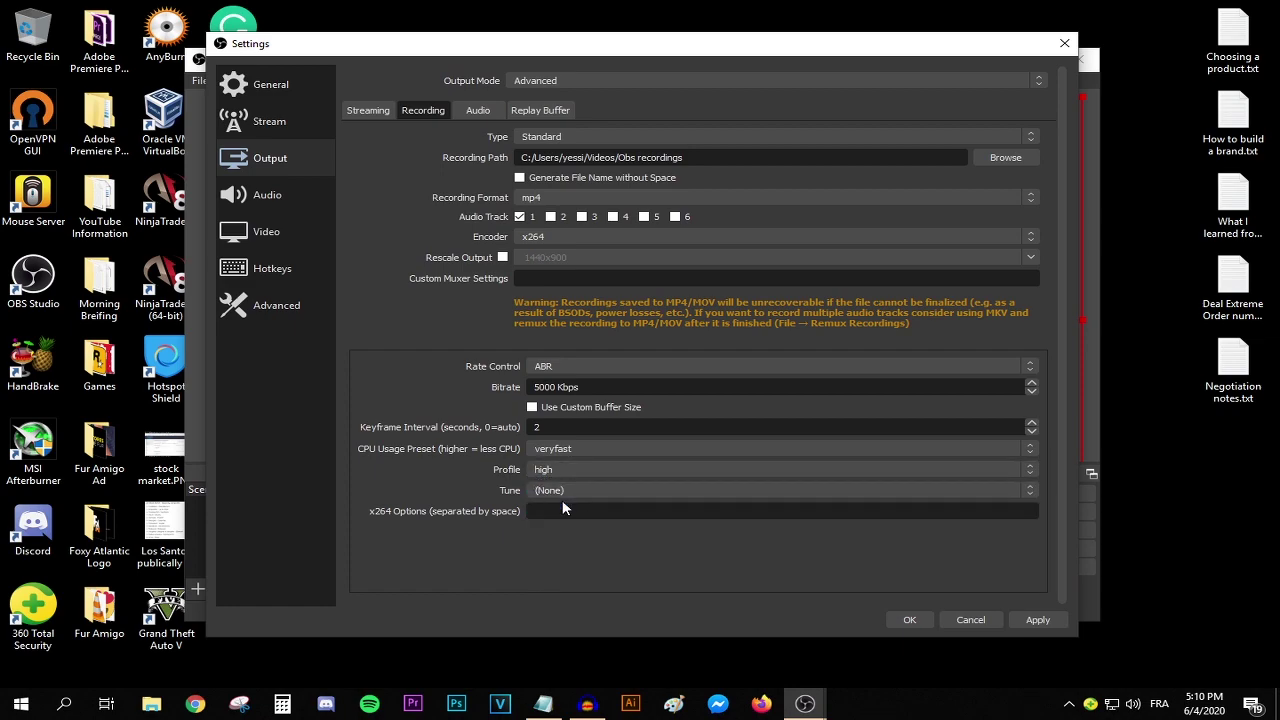
left_click(1045, 622)
left_click(896, 621)
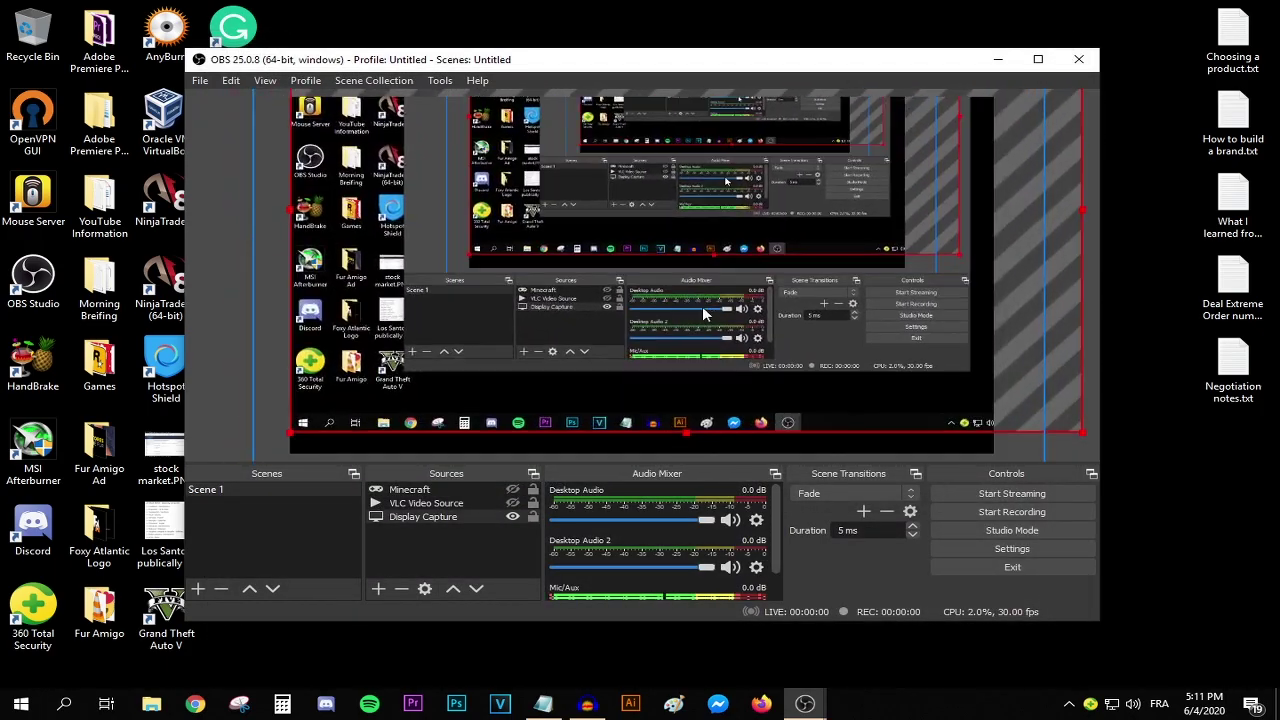
- Stretch the Display Capture source to fill the canvas using Transform > Stretch to screen
right_click(601, 265)
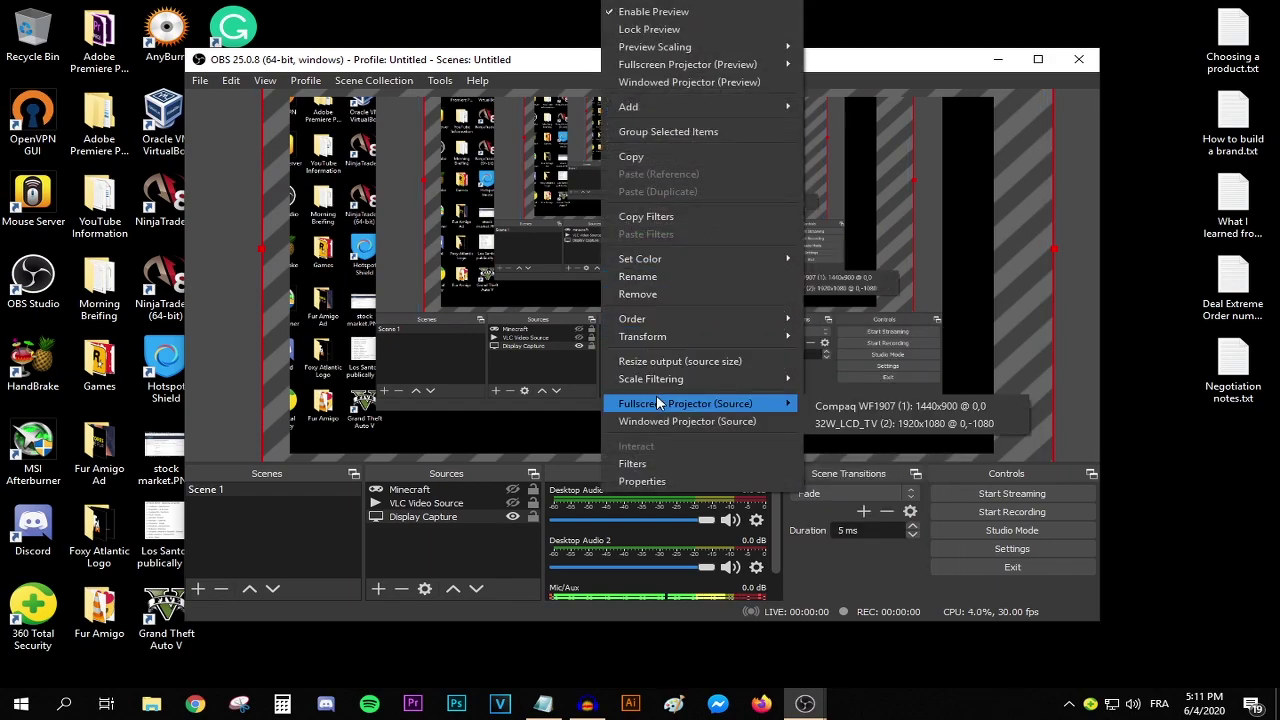
mouse_move(700, 336)
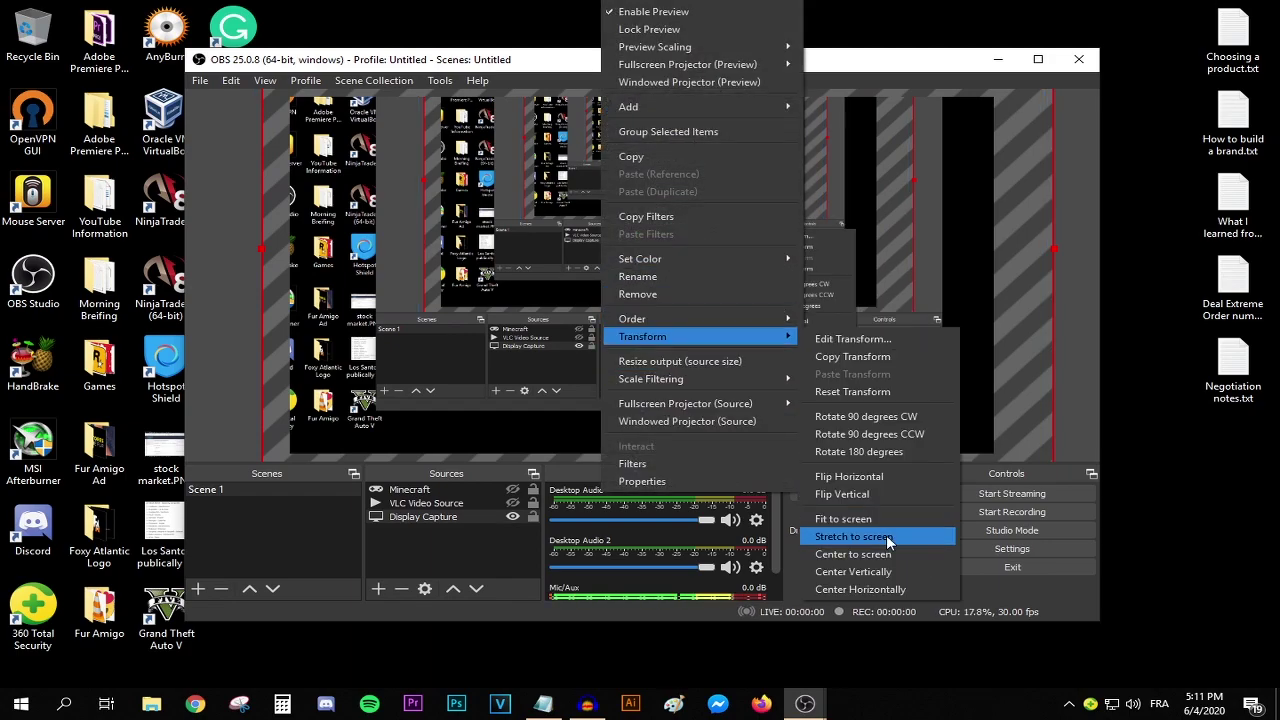
left_click(886, 537)
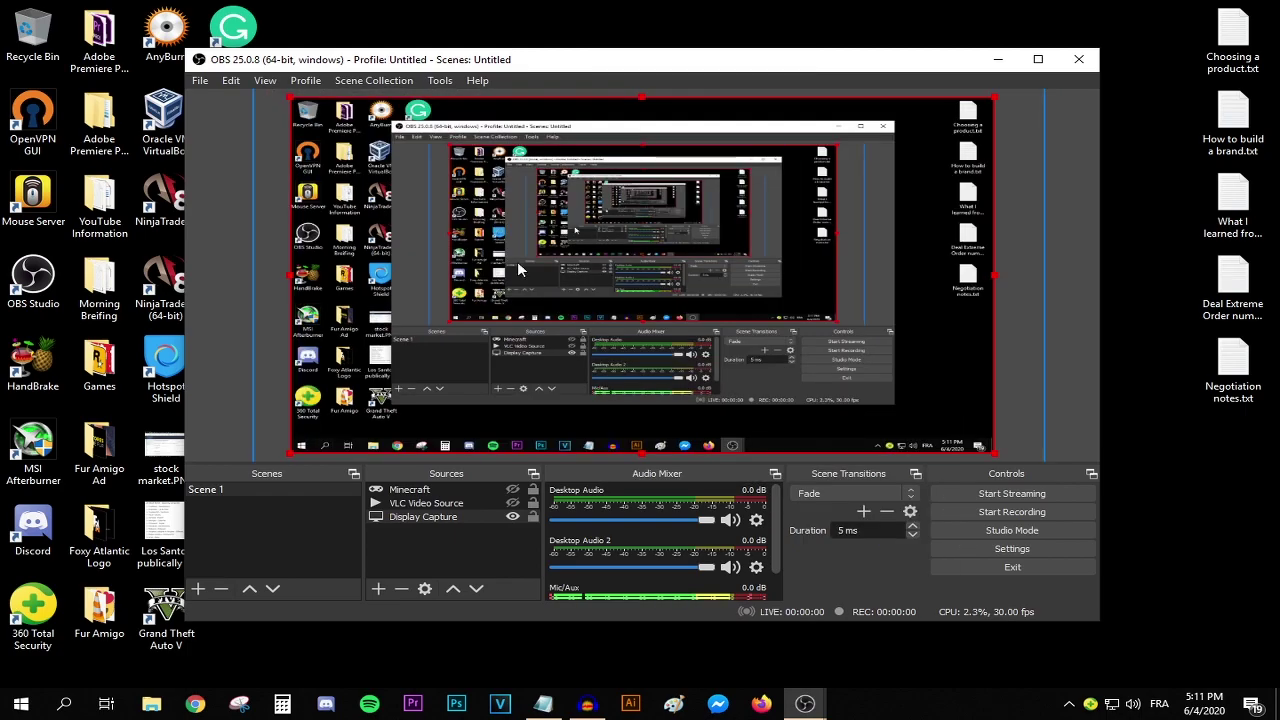